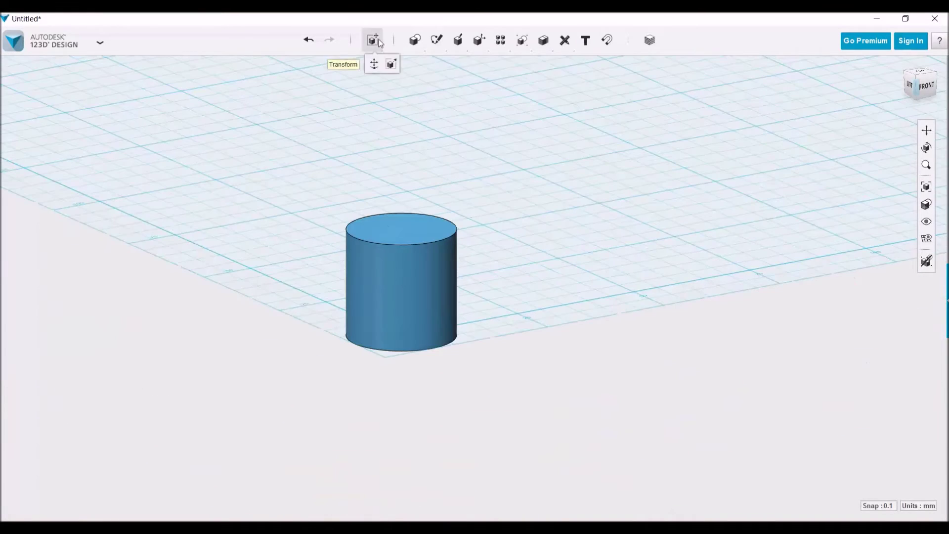
Press Pull the cylinder's top face down to make a flat, wide disc
{"action": "mouse_move", "coordinate": [479, 41]}
{"action": "left_click", "coordinate": [480, 65]}
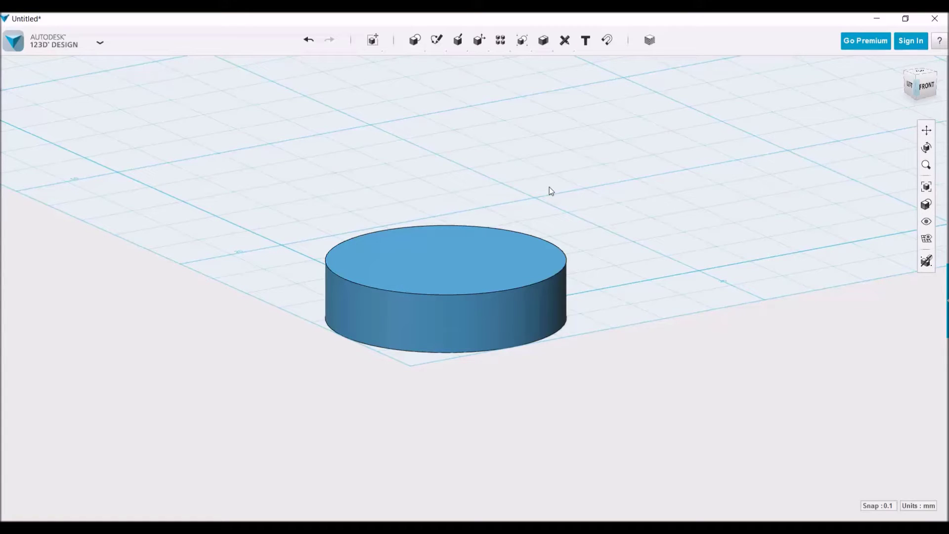
In Top view, sketch a rectangle straddling the disc's rim
{"action": "left_click", "coordinate": [919, 74]}
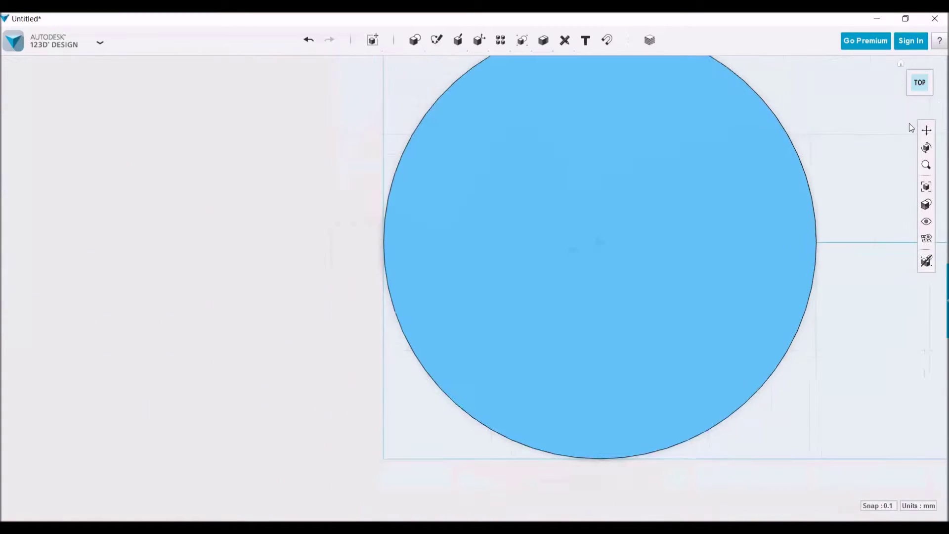
{"action": "mouse_move", "coordinate": [436, 41]}
{"action": "left_click", "coordinate": [438, 63]}
{"action": "left_click", "coordinate": [521, 80]}
{"action": "left_click", "coordinate": [577, 239]}
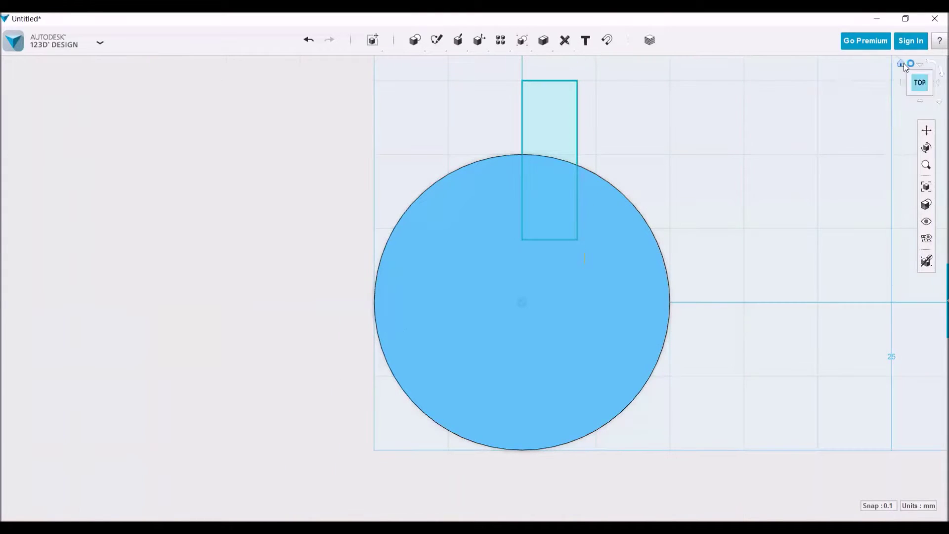
Extrude the rectangle 4.70 mm into a solid box tooth
{"action": "left_click", "coordinate": [906, 64]}
{"action": "mouse_move", "coordinate": [479, 40]}
{"action": "left_click", "coordinate": [483, 64]}
{"action": "left_click_drag", "start_coordinate": [266, 316], "coordinate": [278, 198]}
{"action": "left_click", "coordinate": [919, 72]}
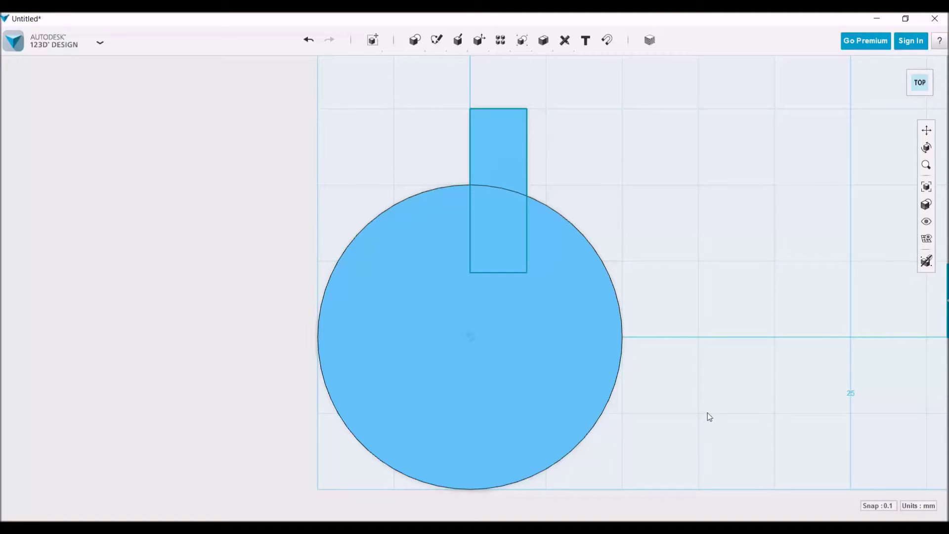
{"action": "right_click_drag", "start_coordinate": [707, 415], "coordinate": [737, 453]}
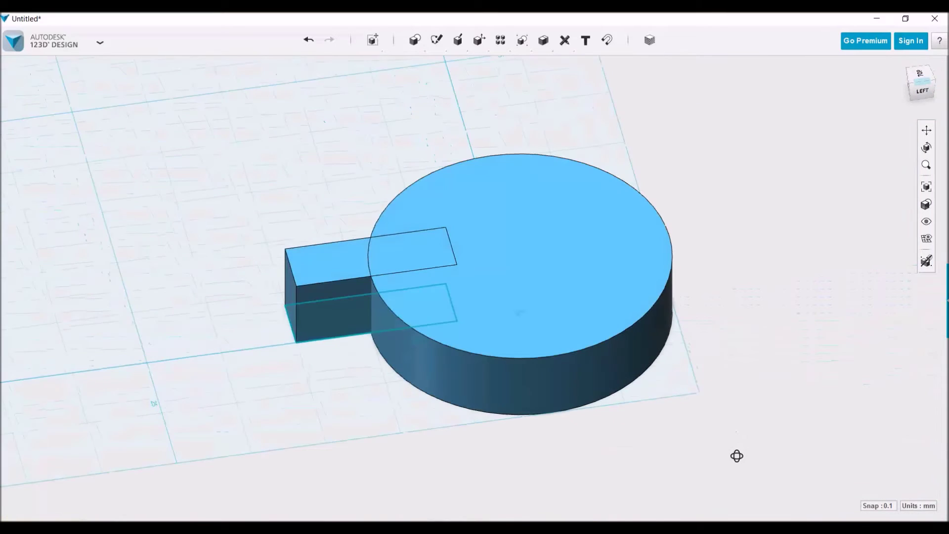
{"action": "mouse_move", "coordinate": [500, 41]}
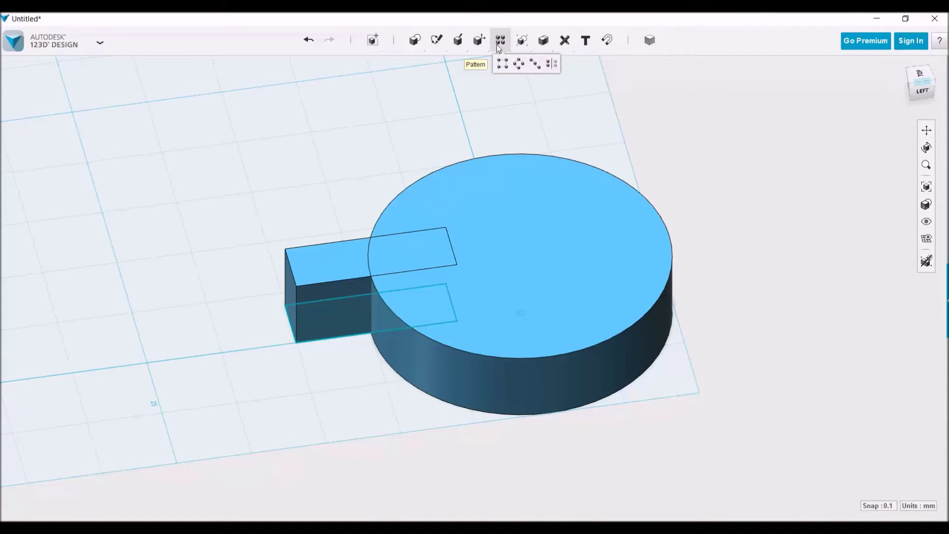
Mirror the box tooth across its side edge to double its width at the rim
{"action": "left_click", "coordinate": [551, 65]}
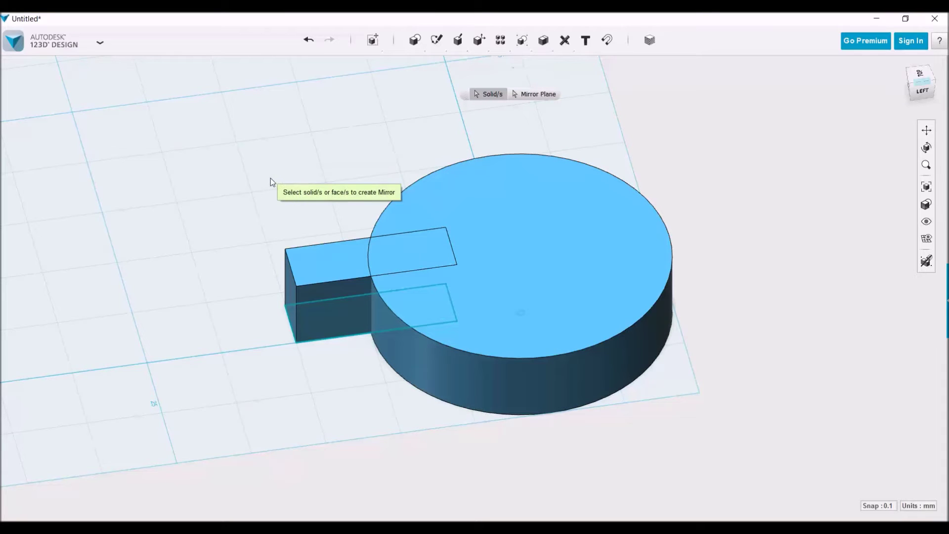
{"action": "left_click", "coordinate": [305, 283]}
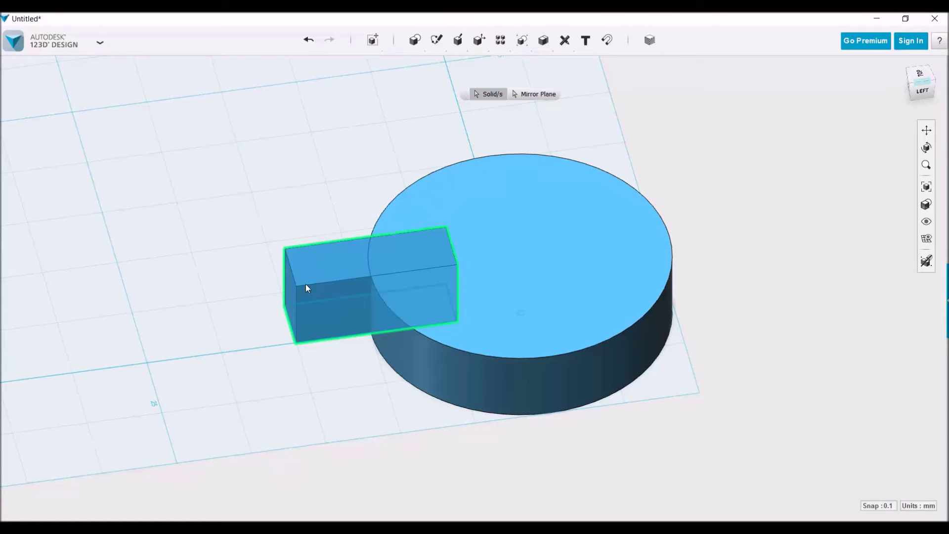
{"action": "left_click", "coordinate": [534, 95]}
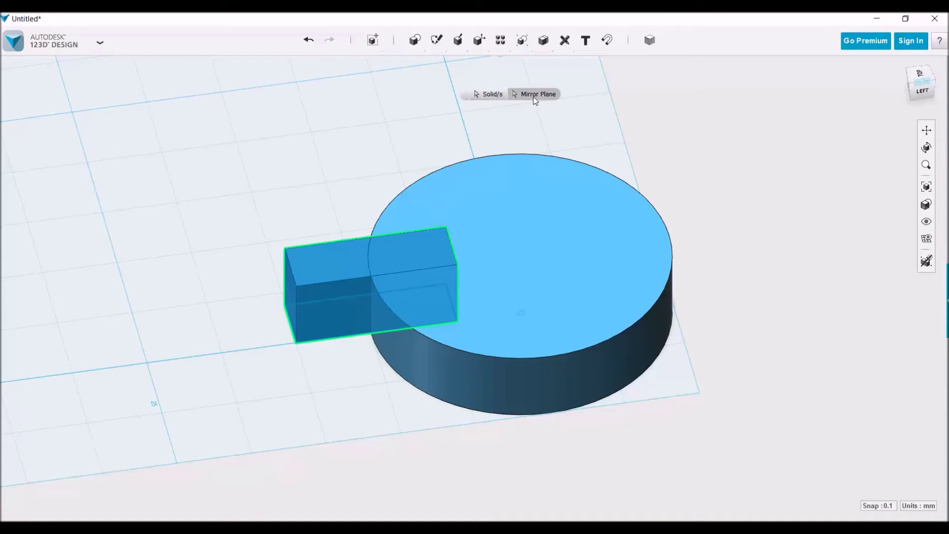
{"action": "left_click", "coordinate": [309, 314]}
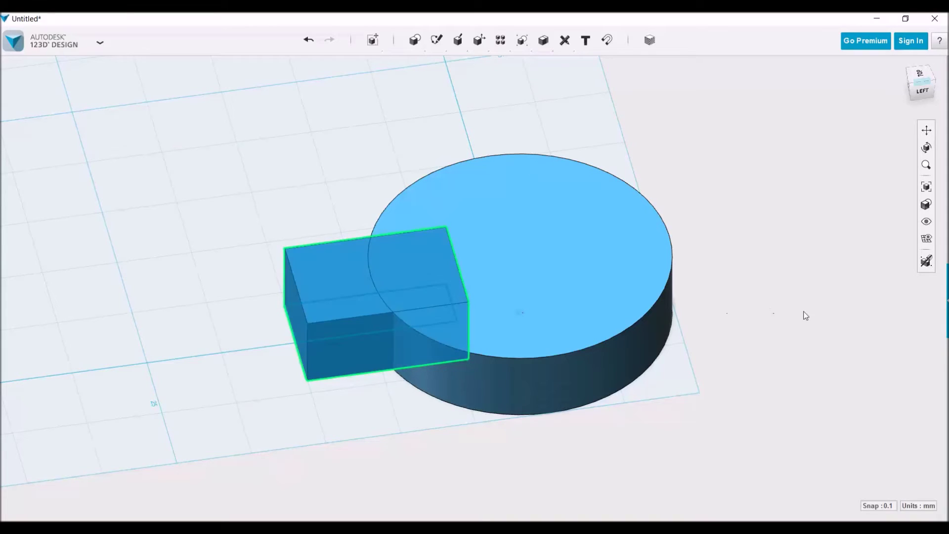
{"action": "left_click", "coordinate": [785, 345]}
{"action": "right_click_drag", "start_coordinate": [785, 344], "coordinate": [726, 356]}
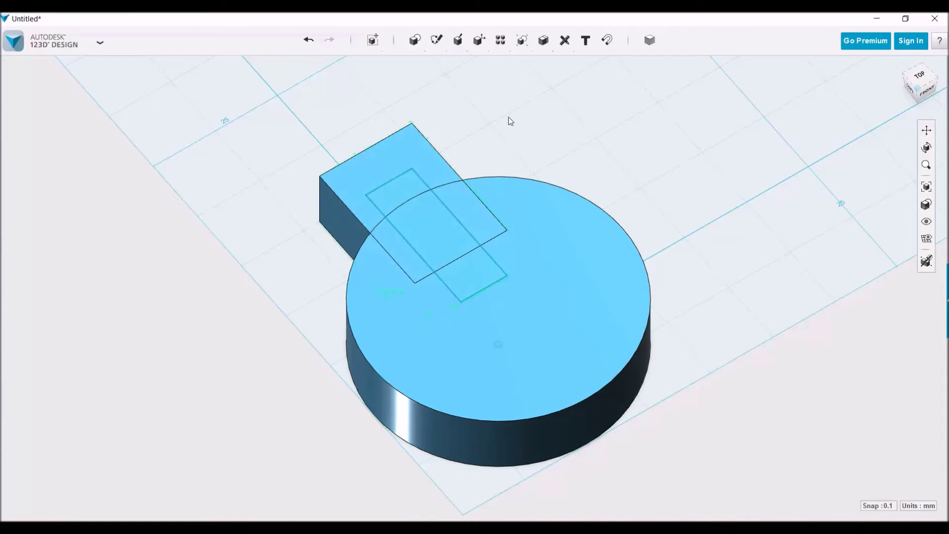
Clear the selection and turn the view to look down on the model from the top
{"action": "left_click", "coordinate": [341, 165]}
{"action": "left_click", "coordinate": [514, 143]}
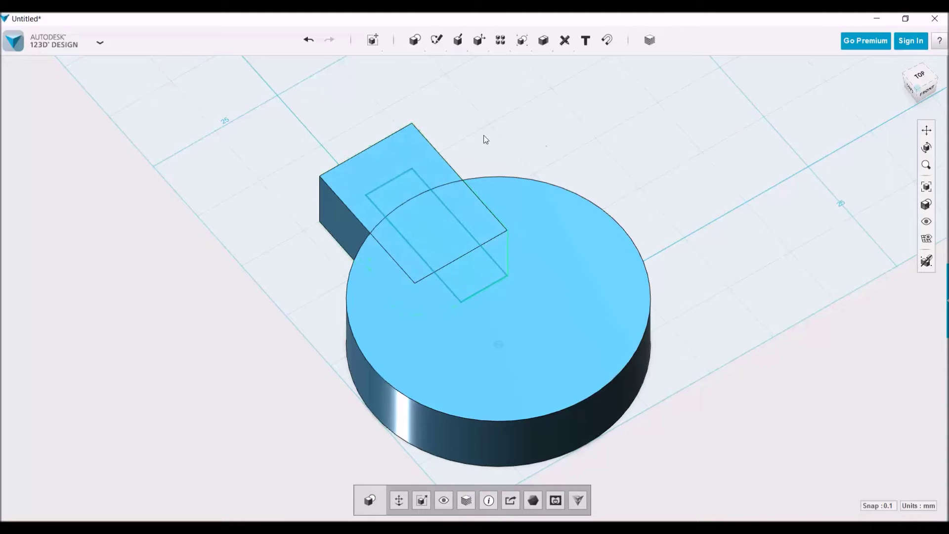
{"action": "left_click", "coordinate": [392, 166]}
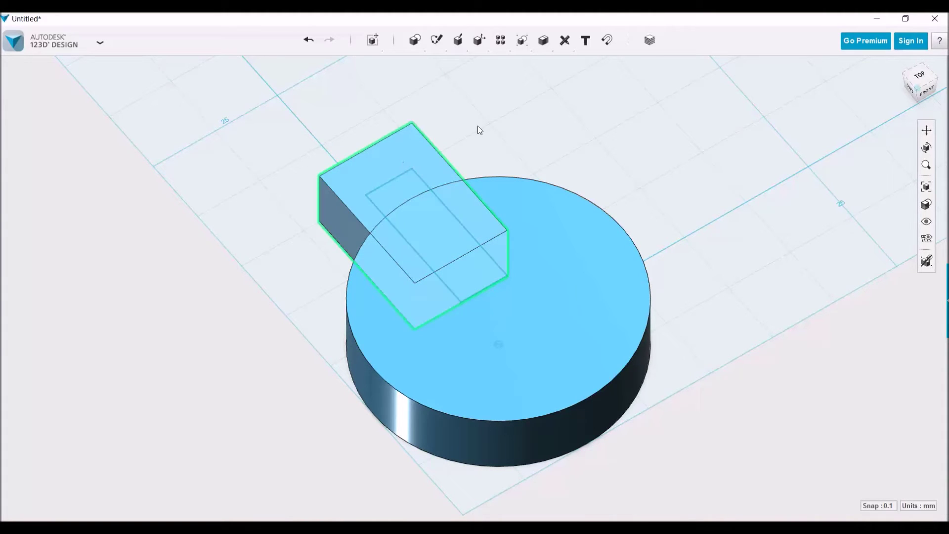
{"action": "left_click", "coordinate": [491, 125]}
{"action": "right_click_drag", "start_coordinate": [694, 127], "coordinate": [698, 149]}
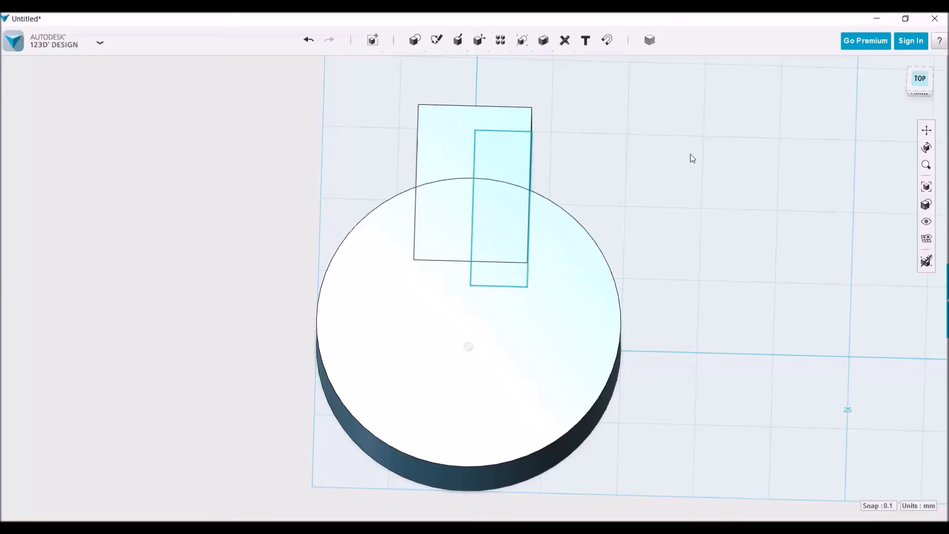
Start a Circular Pattern with the tooth box as the solid, ready for the axis
{"action": "mouse_move", "coordinate": [500, 42]}
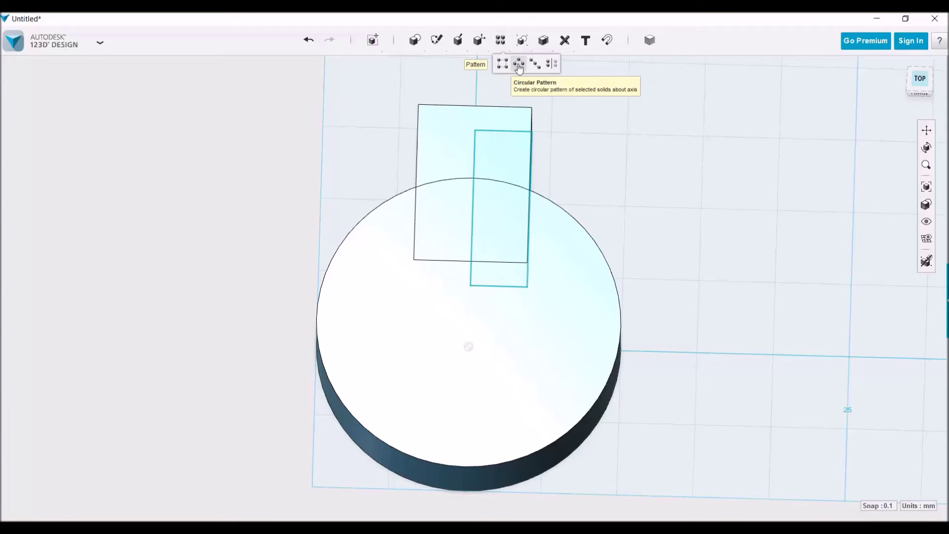
{"action": "left_click", "coordinate": [501, 64]}
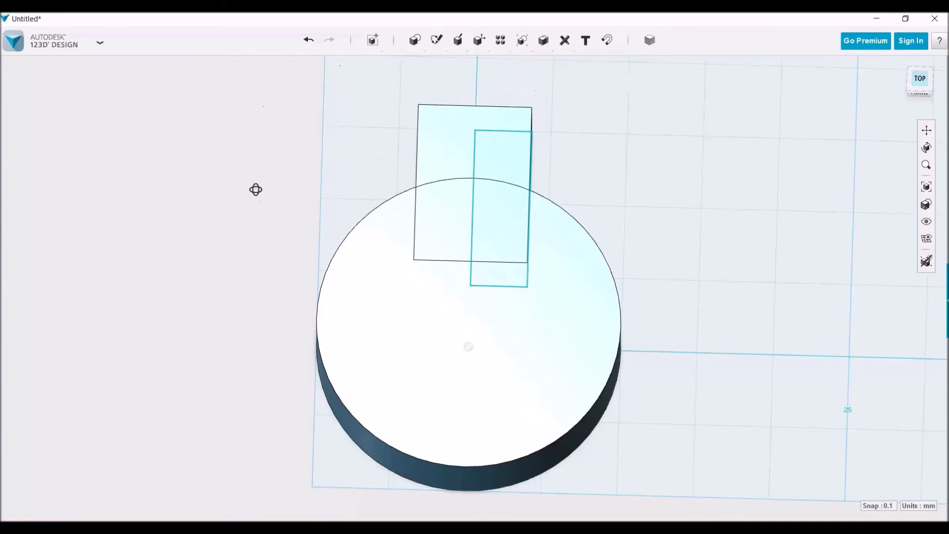
{"action": "left_click_drag", "start_coordinate": [256, 189], "coordinate": [682, 112]}
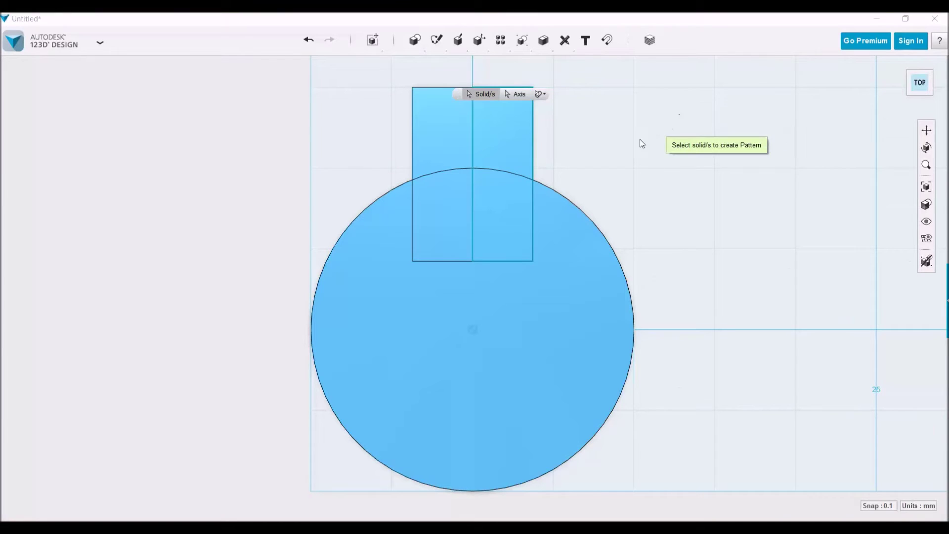
{"action": "right_click_drag", "start_coordinate": [641, 143], "coordinate": [642, 139]}
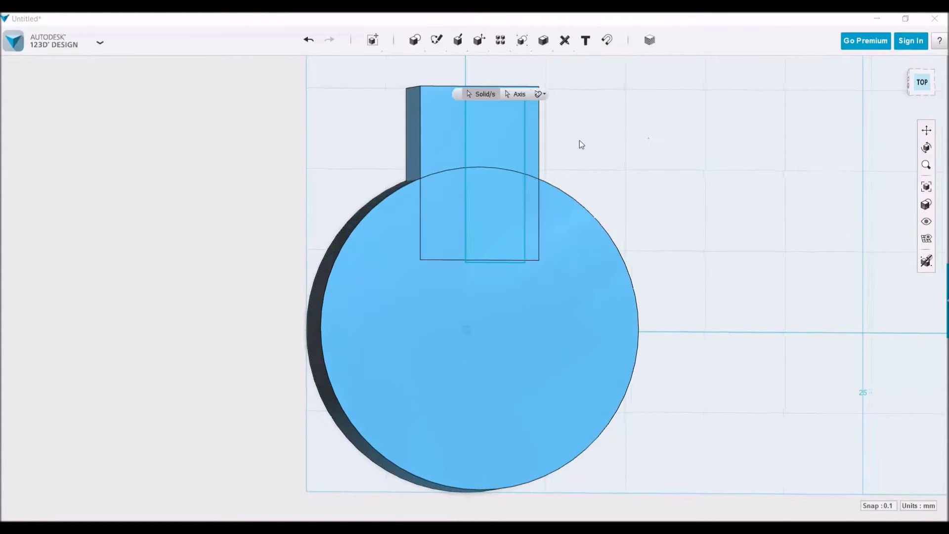
{"action": "left_click", "coordinate": [420, 141]}
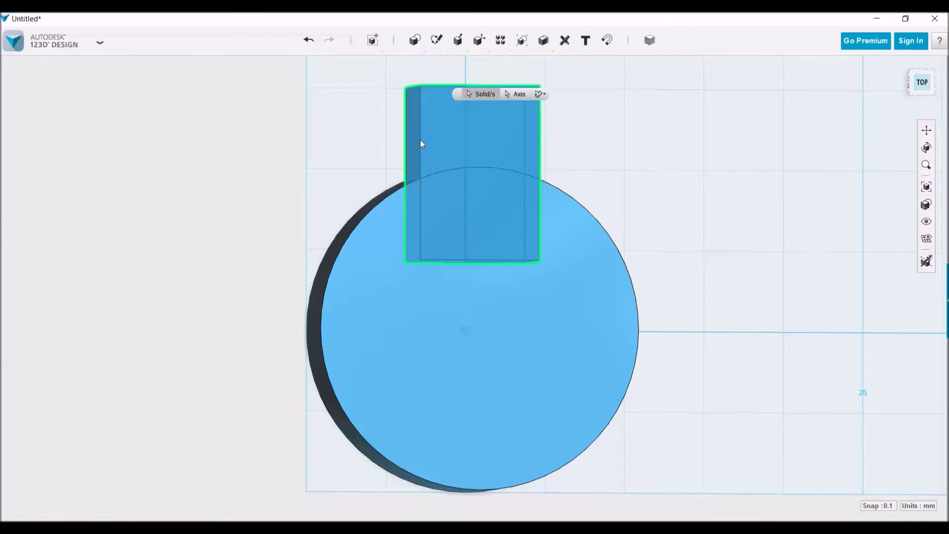
{"action": "left_click", "coordinate": [518, 99]}
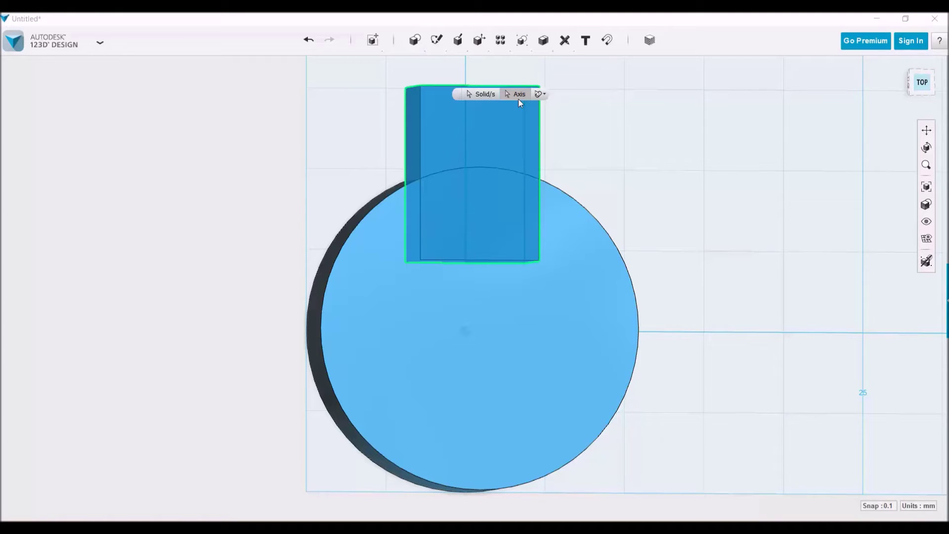
{"action": "left_click", "coordinate": [519, 95]}
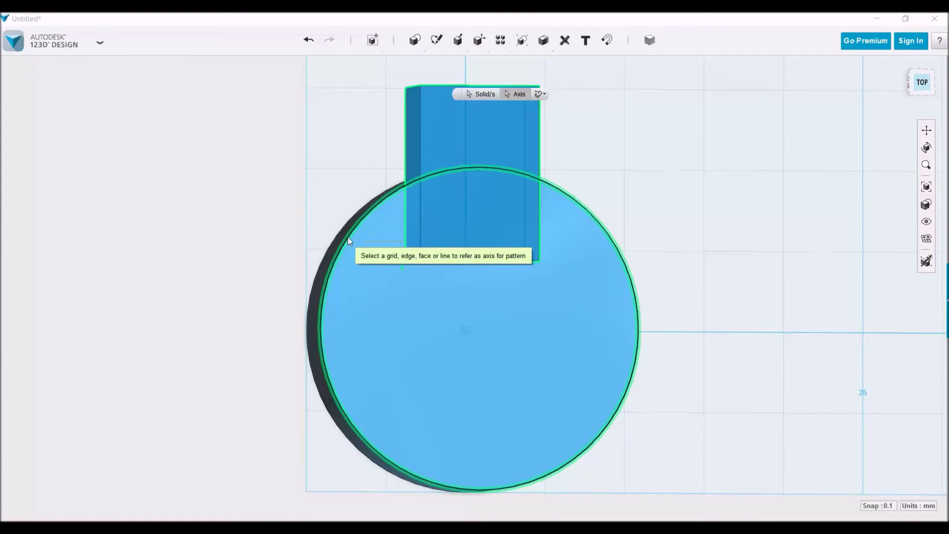
Pattern the box around the cylinder's rim axis with 9 copies and commit it
{"action": "left_click", "coordinate": [348, 237]}
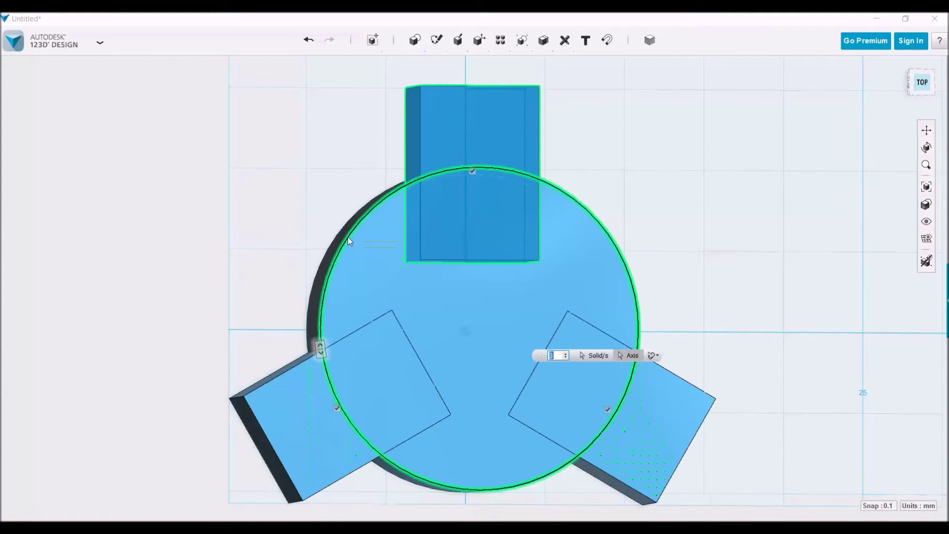
{"action": "left_click", "coordinate": [567, 355]}
{"action": "left_click", "coordinate": [567, 355]}
{"action": "left_click", "coordinate": [567, 354]}
{"action": "left_click", "coordinate": [567, 355]}
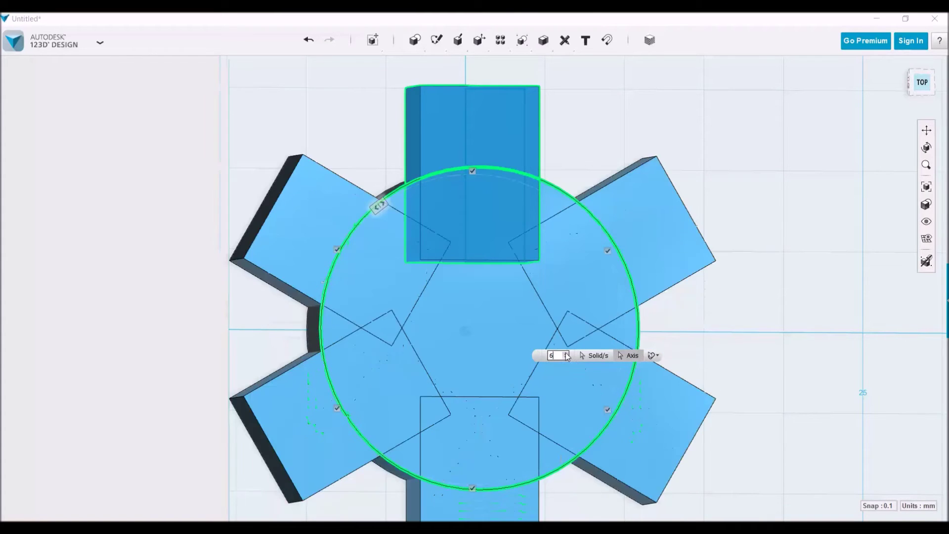
{"action": "left_click", "coordinate": [566, 355]}
{"action": "left_click", "coordinate": [567, 354]}
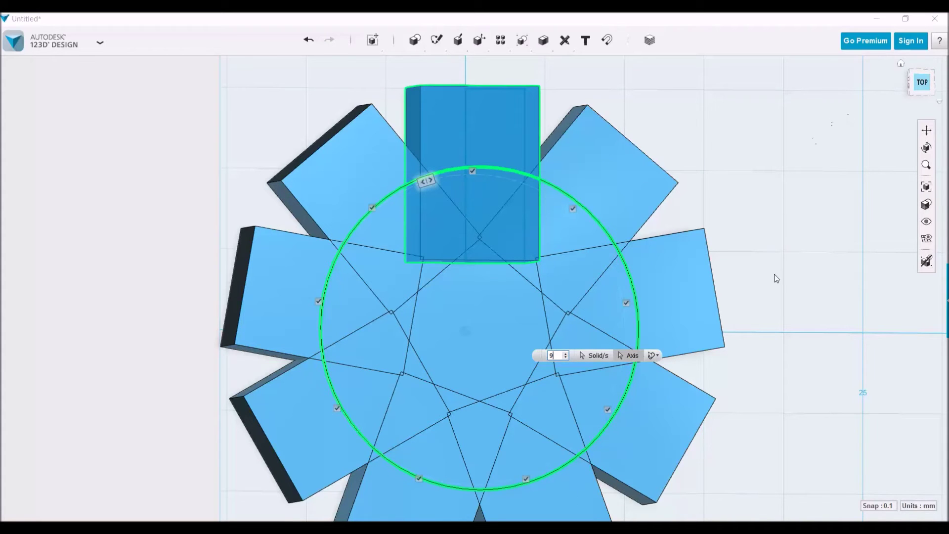
{"action": "mouse_move", "coordinate": [774, 275]}
{"action": "right_mouse_down"}
{"action": "mouse_move", "coordinate": [771, 229]}
{"action": "mouse_move", "coordinate": [775, 264]}
{"action": "right_mouse_up"}
{"action": "left_click", "coordinate": [775, 231]}
Undo the nine-tooth pattern and restart a circular pattern of the box around the rim
{"action": "key", "text": "ctrl+z"}
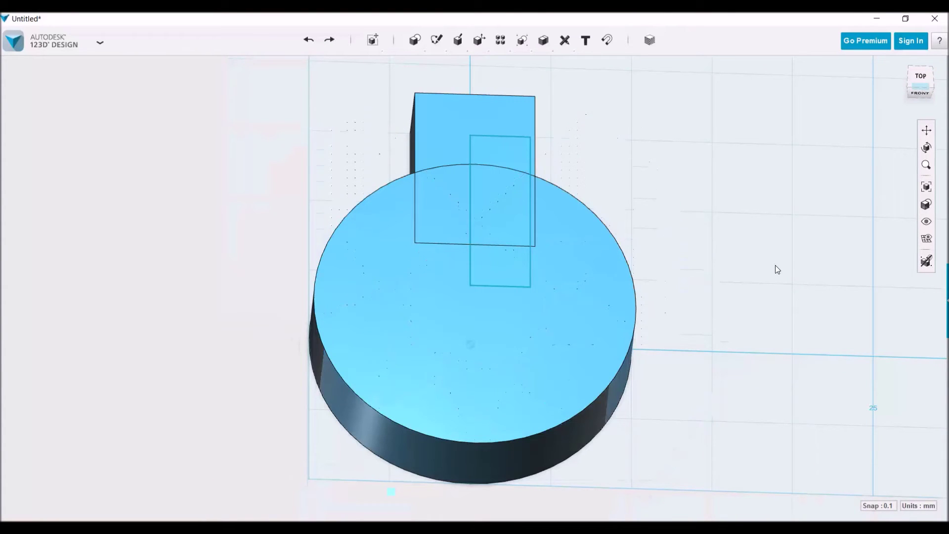
{"action": "mouse_move", "coordinate": [500, 42]}
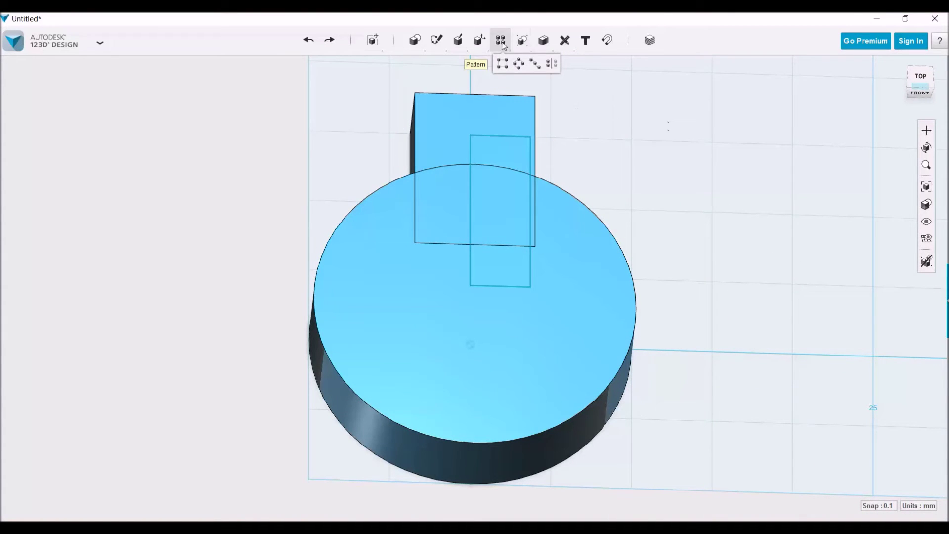
{"action": "left_click", "coordinate": [518, 62]}
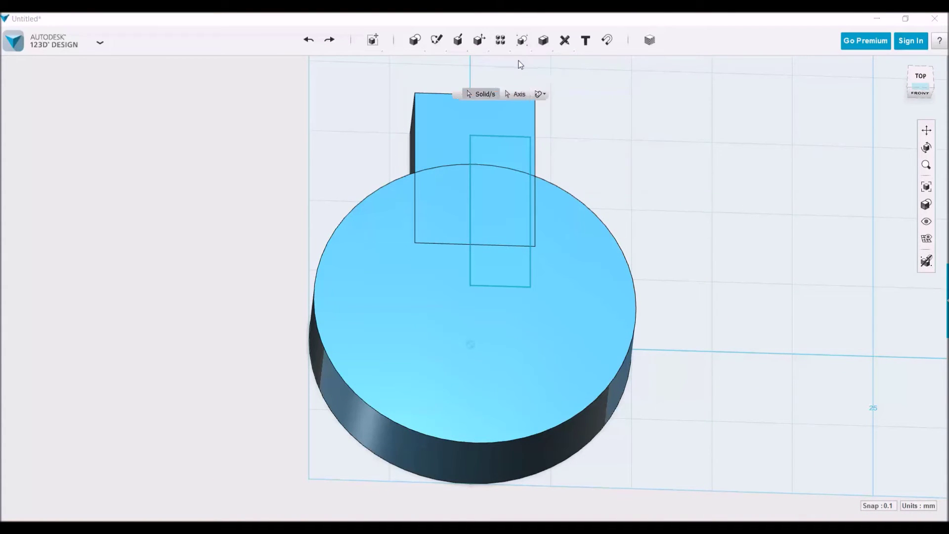
{"action": "left_click", "coordinate": [414, 143]}
{"action": "left_click", "coordinate": [505, 94]}
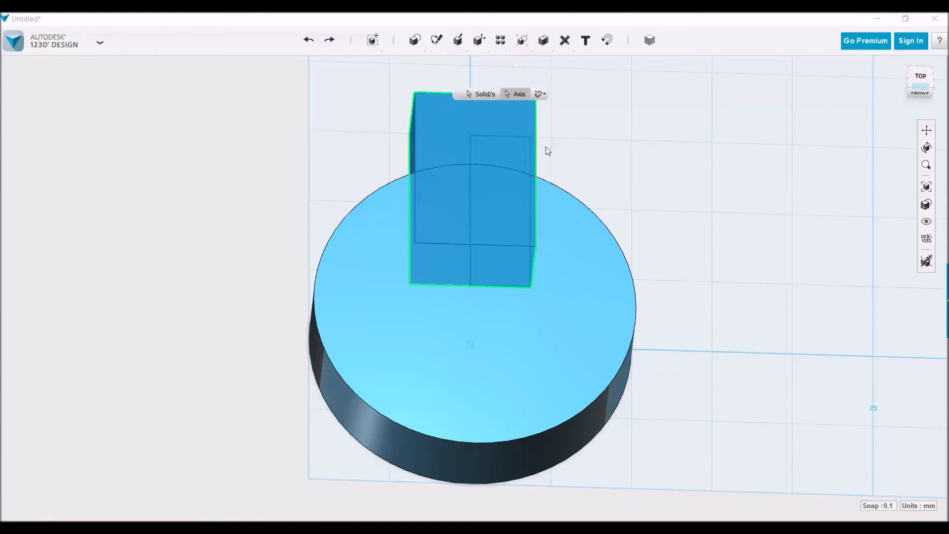
{"action": "left_click", "coordinate": [558, 190]}
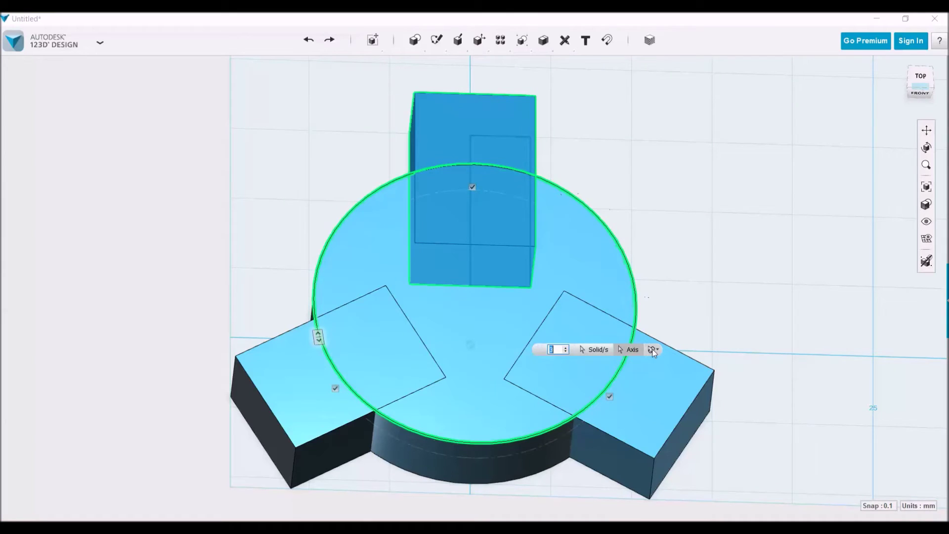
Switch the pattern type to Angle with a 360° total angle
{"action": "left_click", "coordinate": [652, 350]}
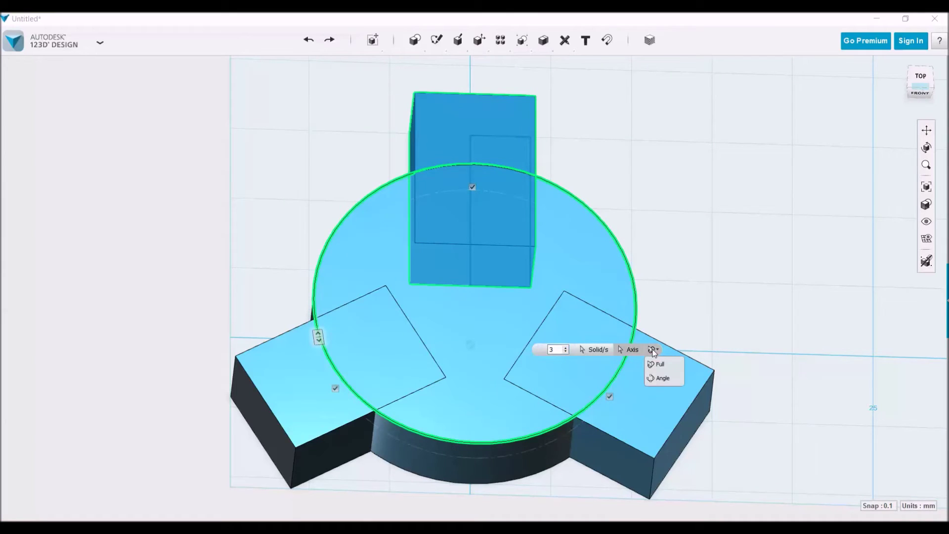
{"action": "left_click", "coordinate": [673, 378]}
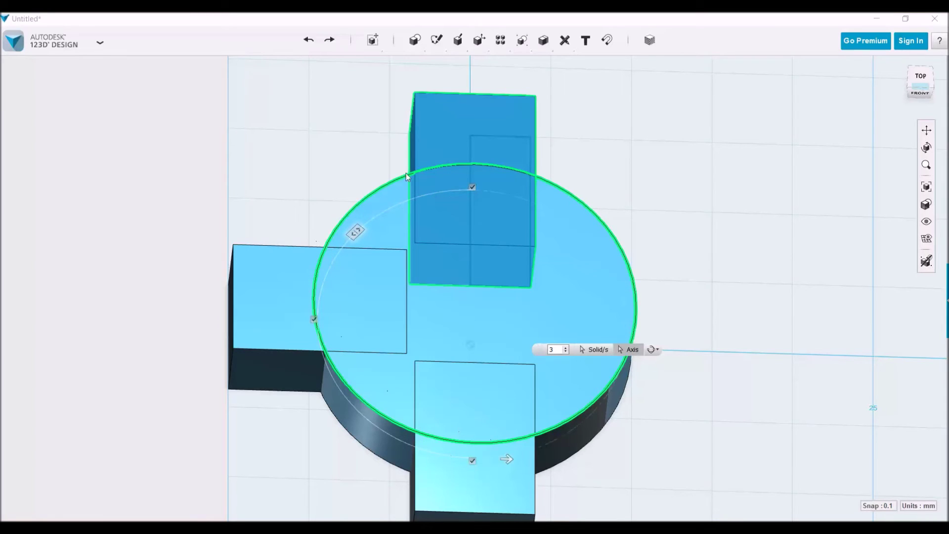
{"action": "left_click", "coordinate": [506, 459]}
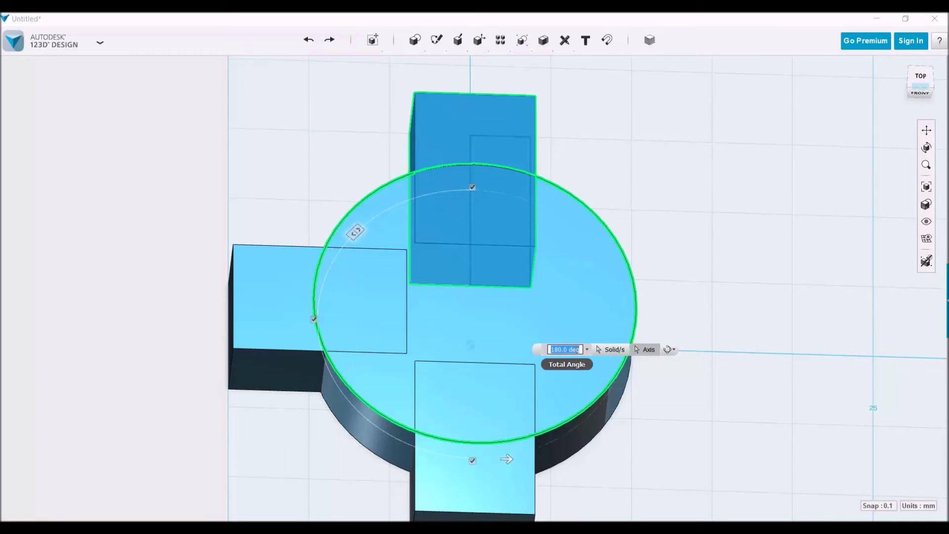
{"action": "type", "text": "360"}
{"action": "key", "text": "Return"}
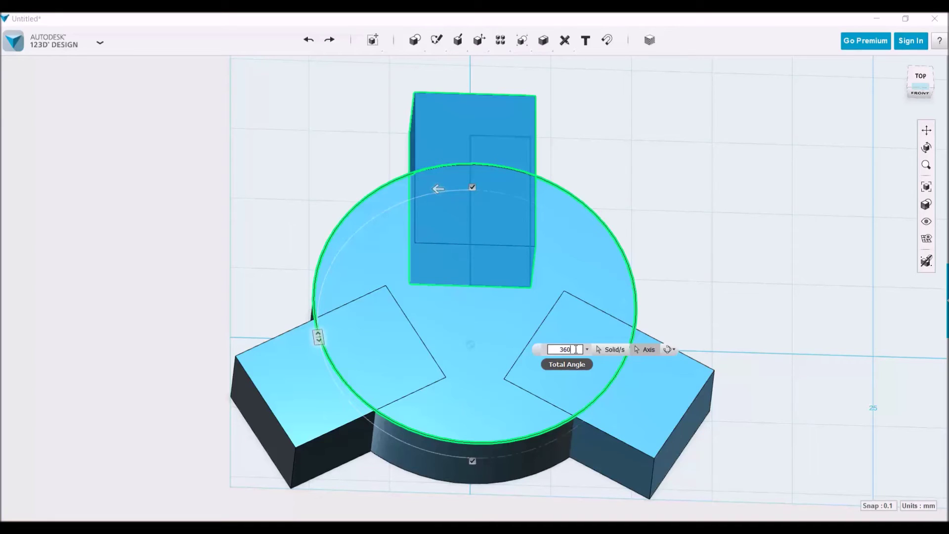
{"action": "key", "text": "BackSpace"}
{"action": "key", "text": "BackSpace"}
{"action": "key", "text": "BackSpace"}
{"action": "type", "text": "25"}
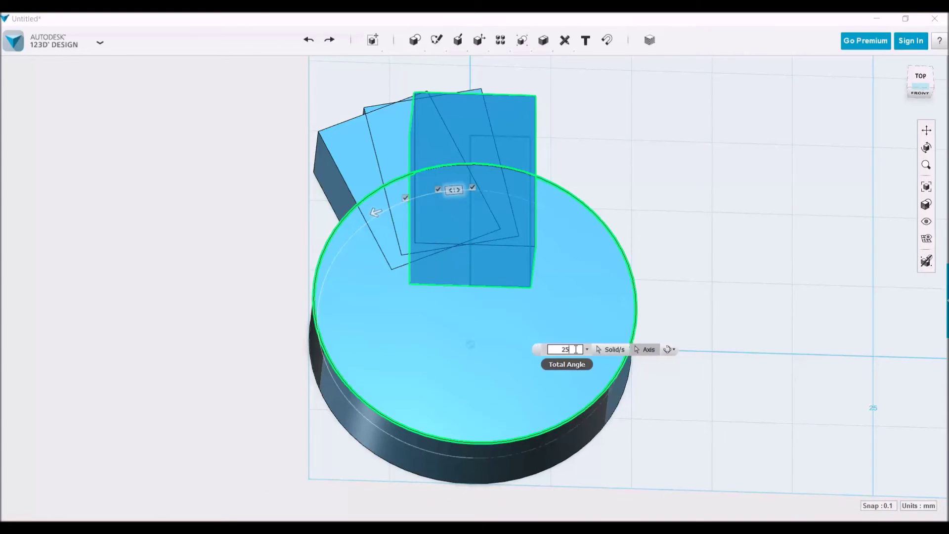
{"action": "key", "text": "BackSpace"}
{"action": "key", "text": "BackSpace"}
{"action": "type", "text": "360"}
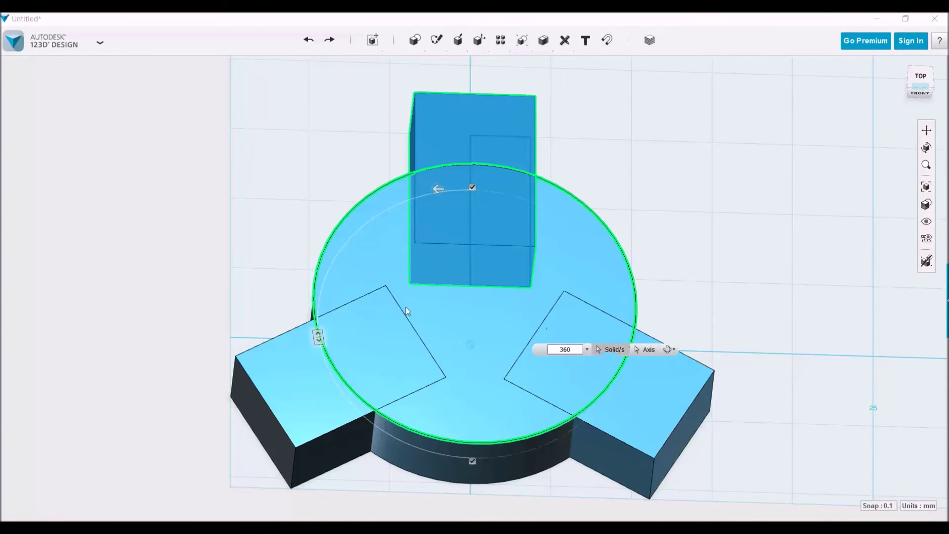
Set the circular pattern to 8 copies and confirm it
{"action": "left_click", "coordinate": [317, 337]}
{"action": "left_click_drag", "start_coordinate": [313, 314], "coordinate": [344, 242]}
{"action": "left_click", "coordinate": [565, 348]}
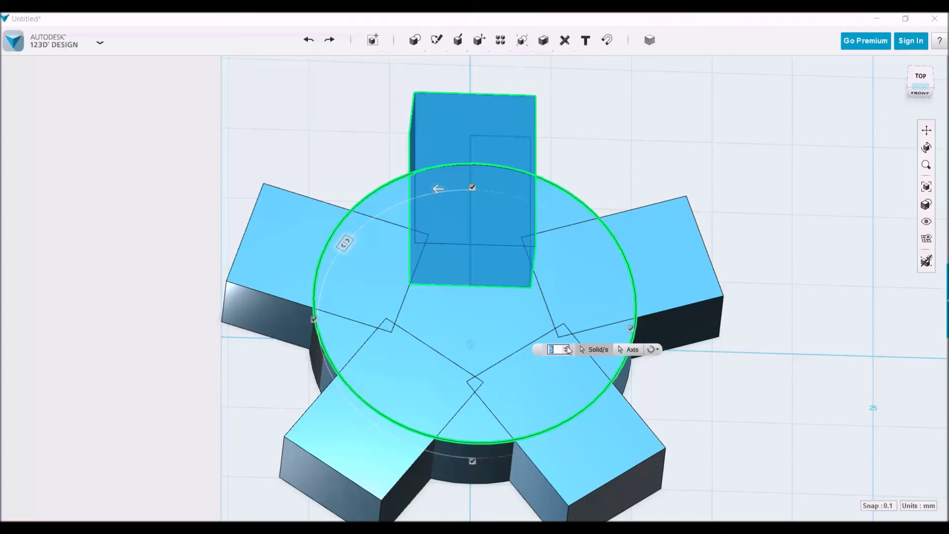
{"action": "left_click", "coordinate": [566, 348]}
{"action": "left_click", "coordinate": [566, 348]}
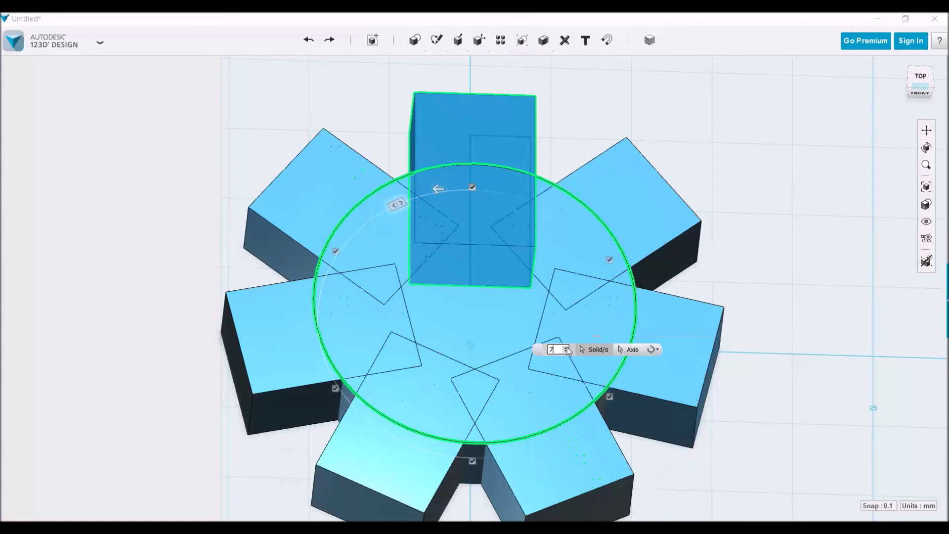
{"action": "left_click", "coordinate": [566, 347]}
{"action": "left_click", "coordinate": [566, 346]}
{"action": "left_click", "coordinate": [566, 352]}
{"action": "left_click", "coordinate": [566, 352]}
{"action": "left_click", "coordinate": [566, 352]}
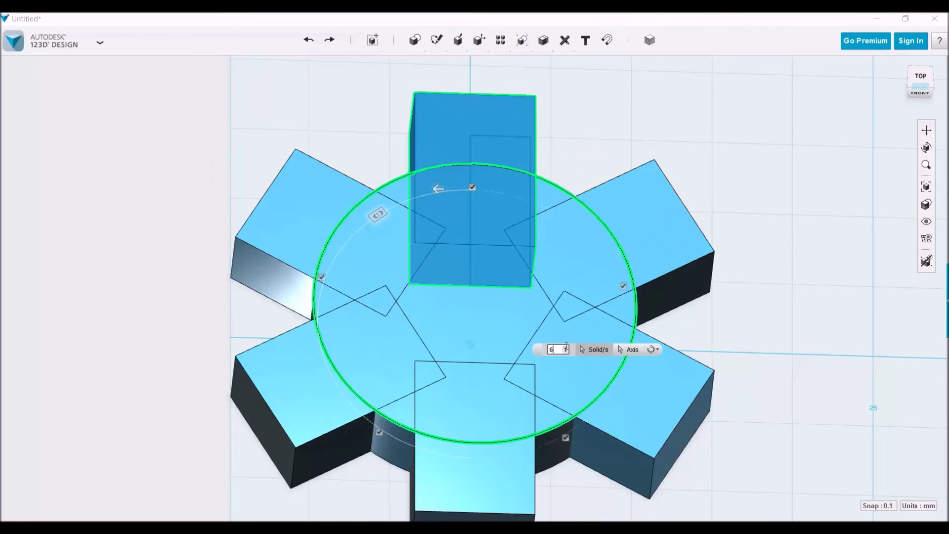
{"action": "left_click", "coordinate": [566, 347]}
{"action": "left_click", "coordinate": [566, 347]}
{"action": "key", "text": "Return"}
Hide the outlines and sketch rectangle, and orbit the gear to a top-front angle
{"action": "mouse_move", "coordinate": [926, 221]}
{"action": "left_click", "coordinate": [840, 214]}
{"action": "right_click_drag", "start_coordinate": [840, 214], "coordinate": [752, 378]}
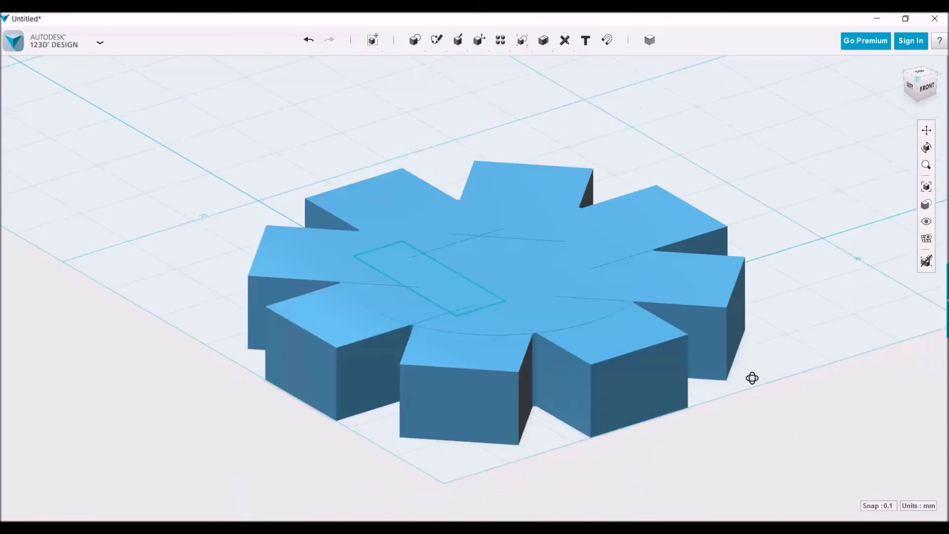
{"action": "left_click", "coordinate": [872, 222]}
{"action": "right_click_drag", "start_coordinate": [870, 270], "coordinate": [843, 279]}
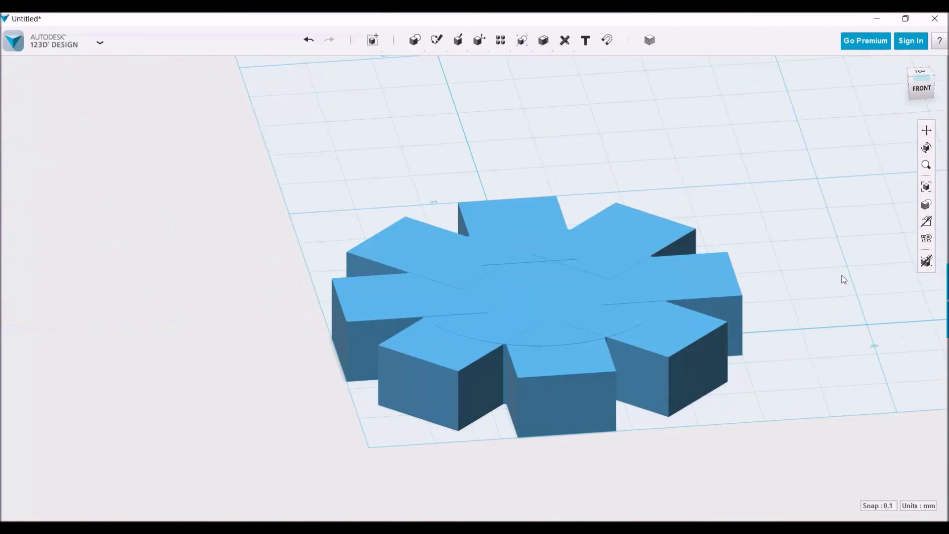